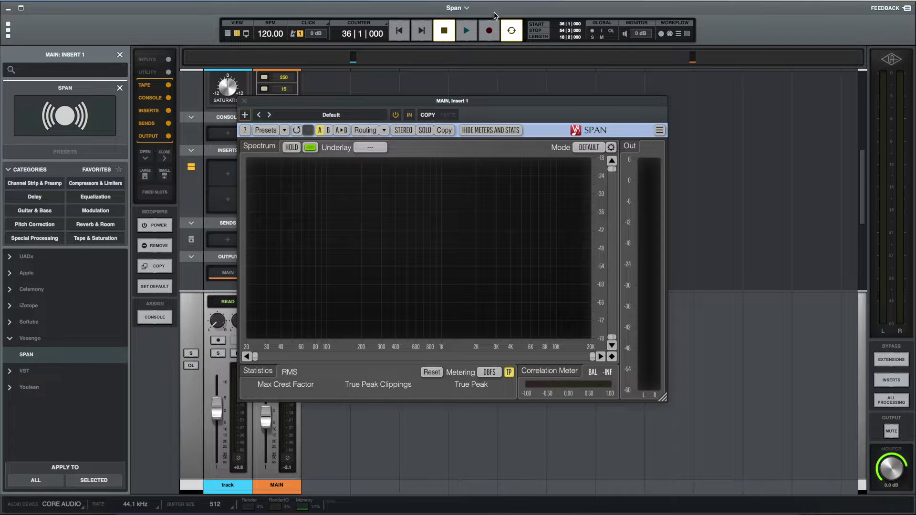
- Start playback and open SPAN's Spectrum Mode Editor, placing it so that all its controls are in view
click(468, 36)
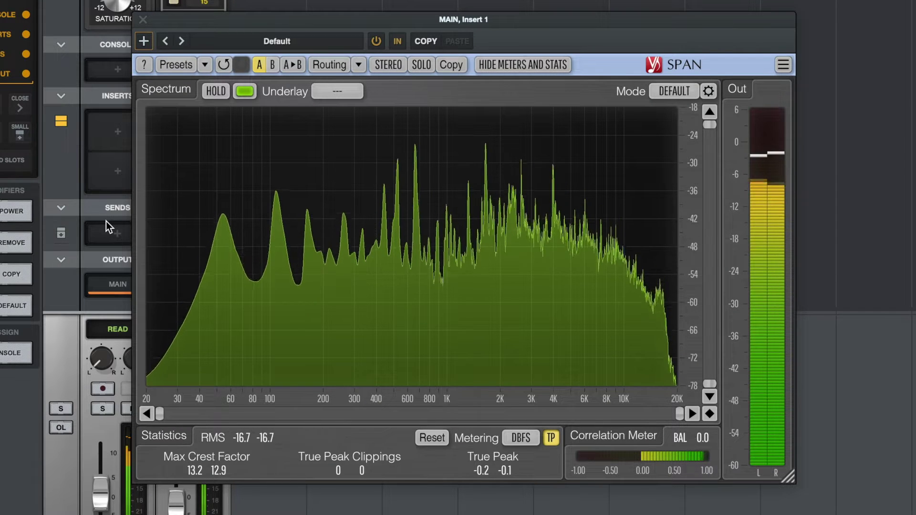
click(708, 90)
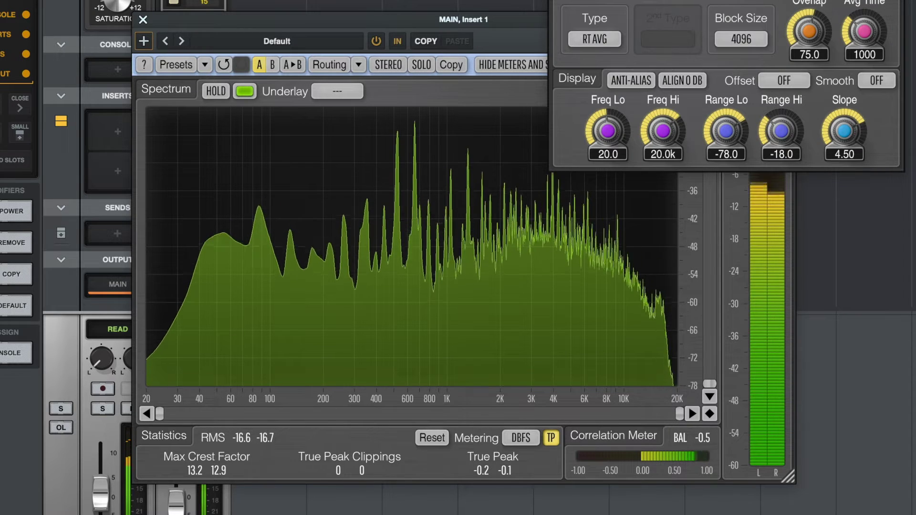
drag(816, 1, 808, 125)
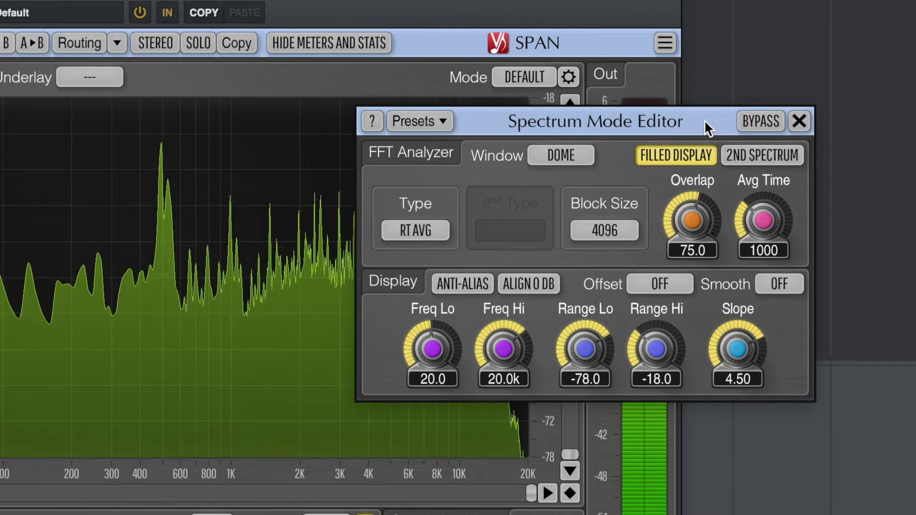
- Set the spectrum display's low frequency limit (Freq Lo) to 20.5
mouse_move(425, 373)
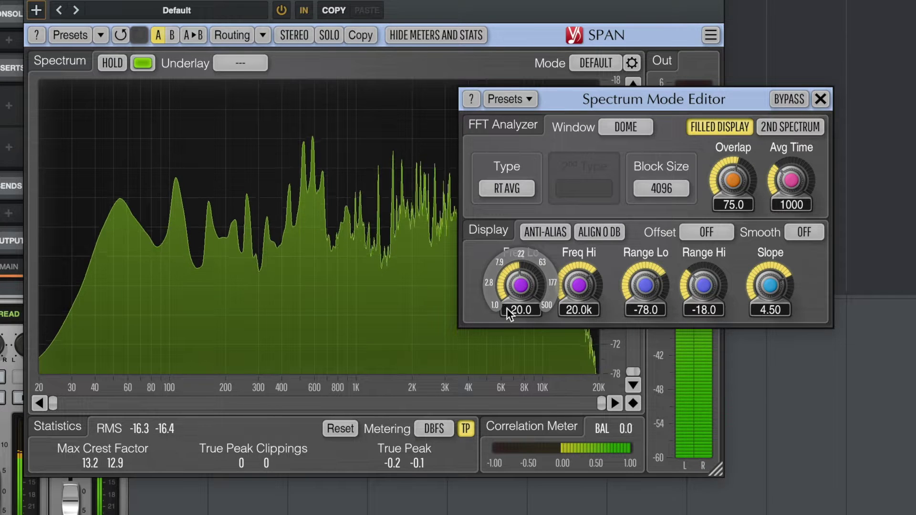
mouse_move(597, 282)
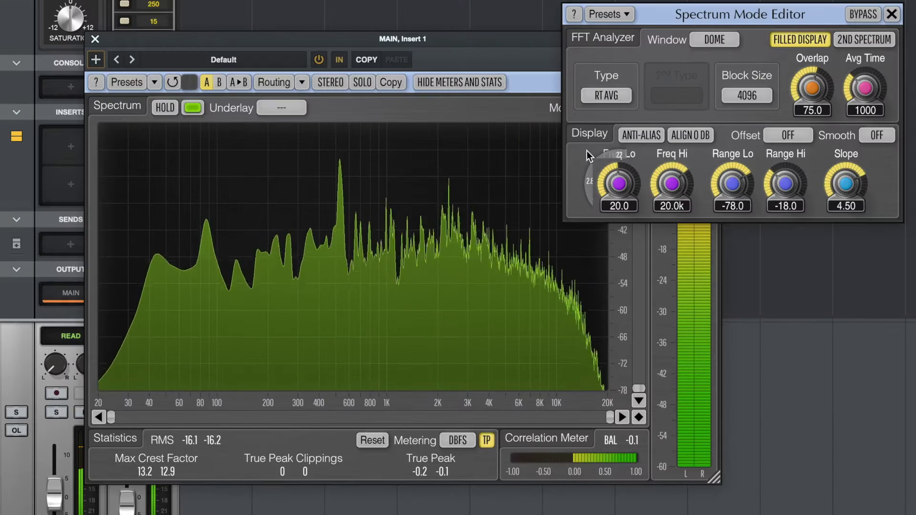
mouse_move(619, 184)
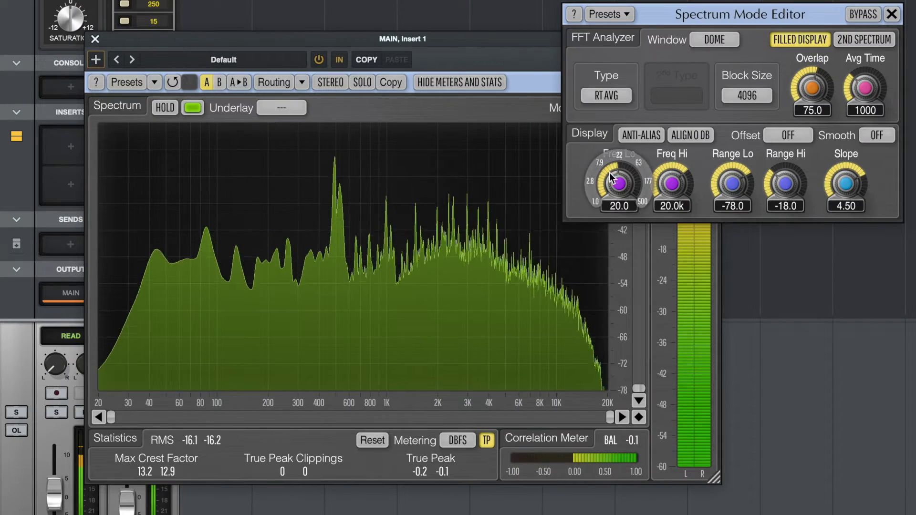
drag(619, 183, 619, 211)
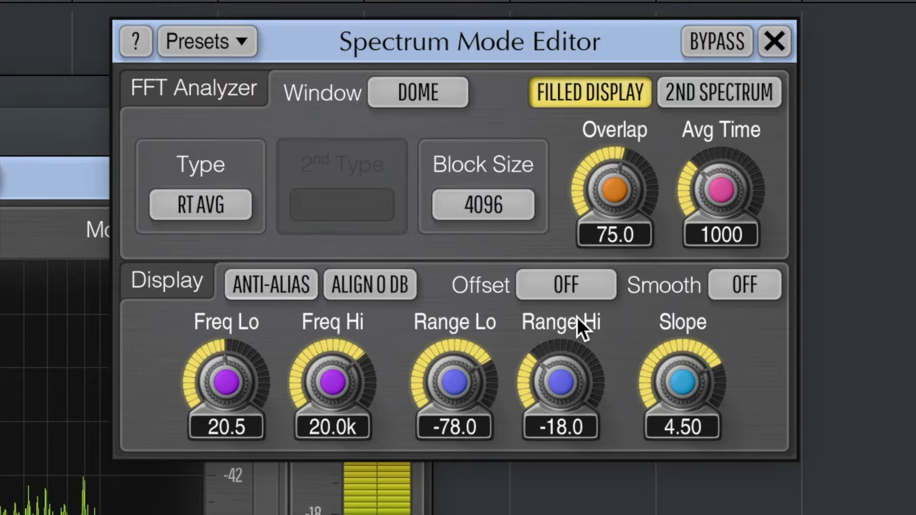
- Set the spectrum display's Range Lo to -95.8 and Range Hi to -16.4
mouse_move(423, 390)
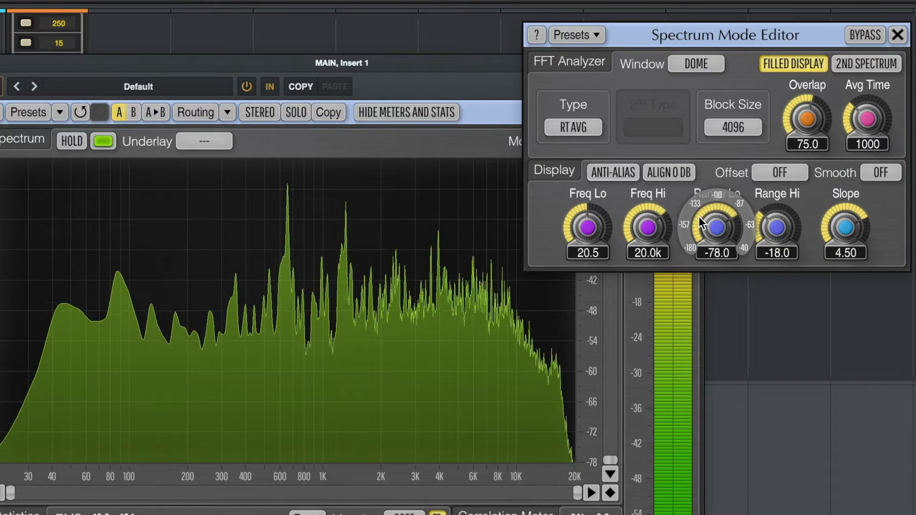
drag(706, 224, 707, 281)
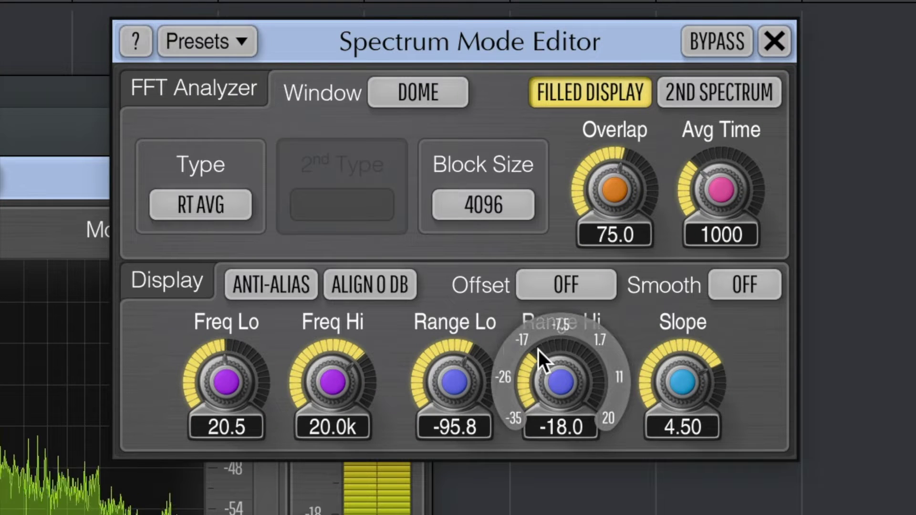
drag(766, 211, 766, 208)
mouse_move(560, 381)
mouse_down()
mouse_move(561, 364)
mouse_move(560, 389)
mouse_up()
mouse_move(739, 190)
mouse_down()
mouse_move(739, 180)
mouse_move(739, 188)
mouse_up()
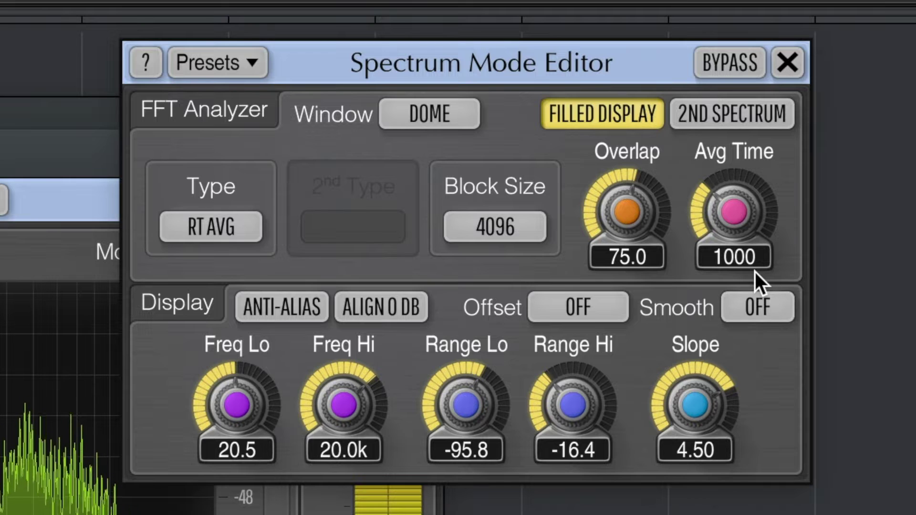
mouse_move(700, 233)
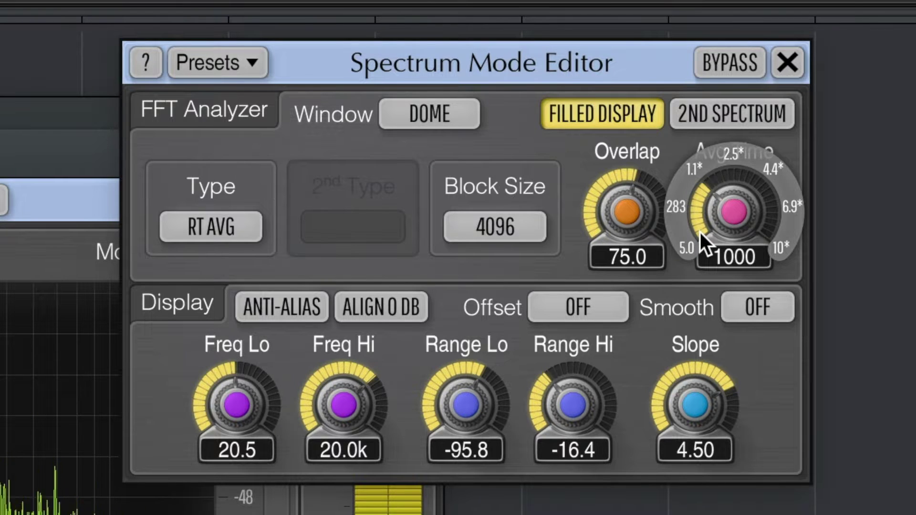
- Move the Spectrum Mode Editor clear of the spectrum graph and hide SPAN's meters and statistics
drag(511, 66, 574, 121)
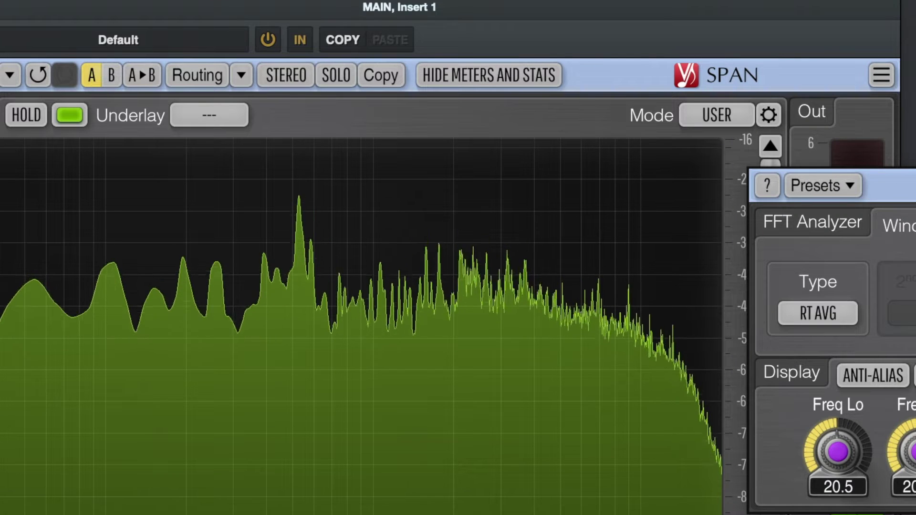
click(708, 114)
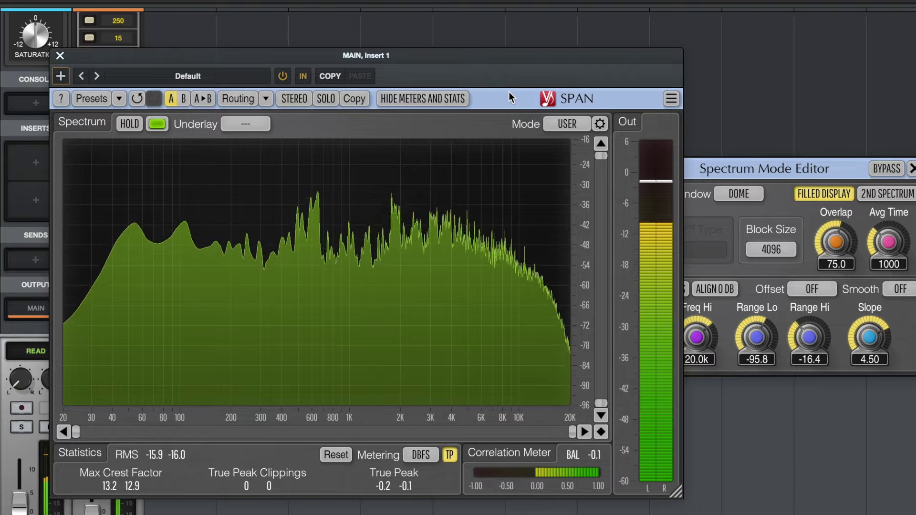
mouse_move(597, 269)
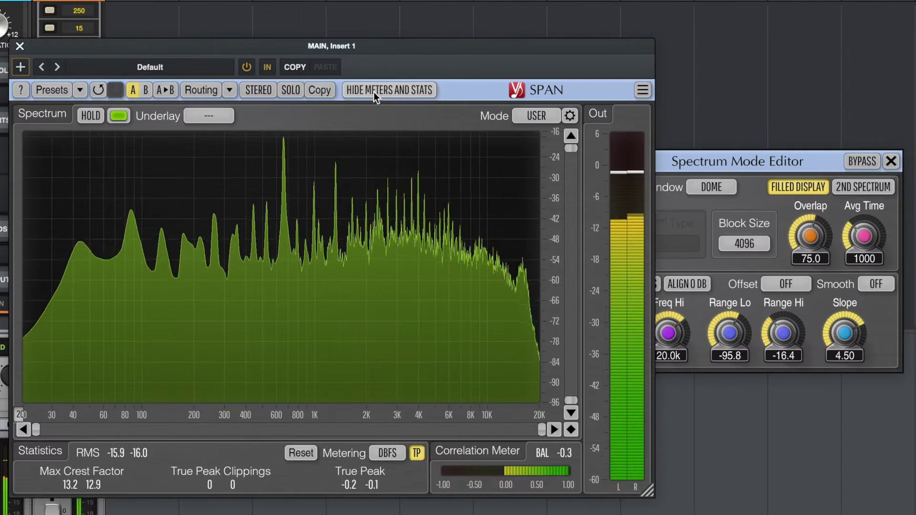
click(373, 92)
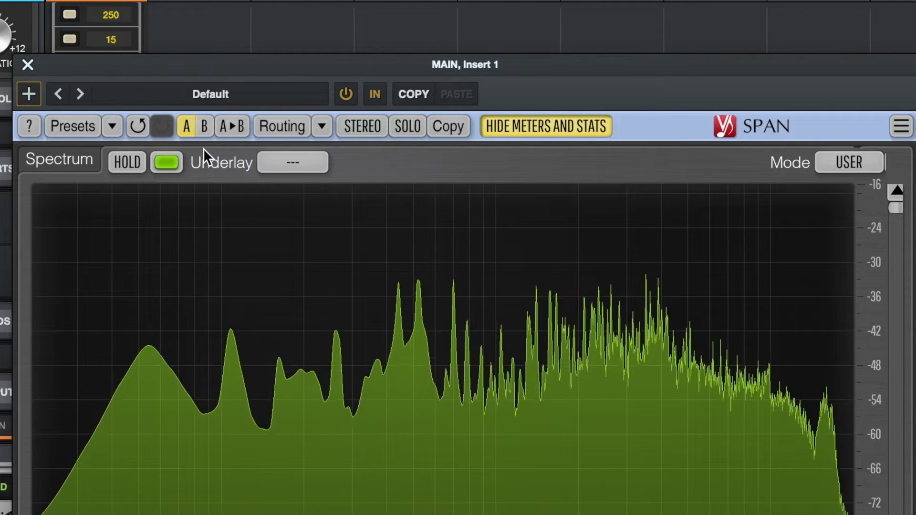
- Switch repeatedly between SPAN's A and B setting slots to compare them, finishing on slot B
click(204, 125)
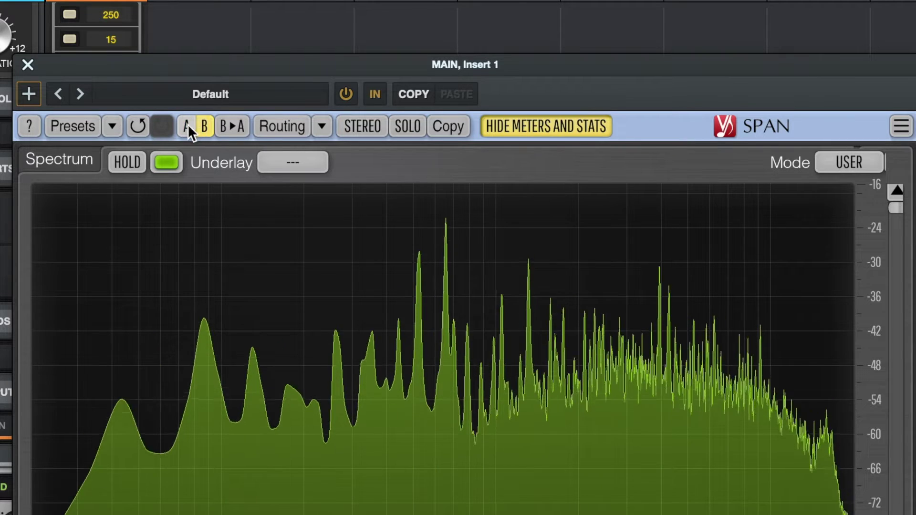
click(184, 125)
click(205, 125)
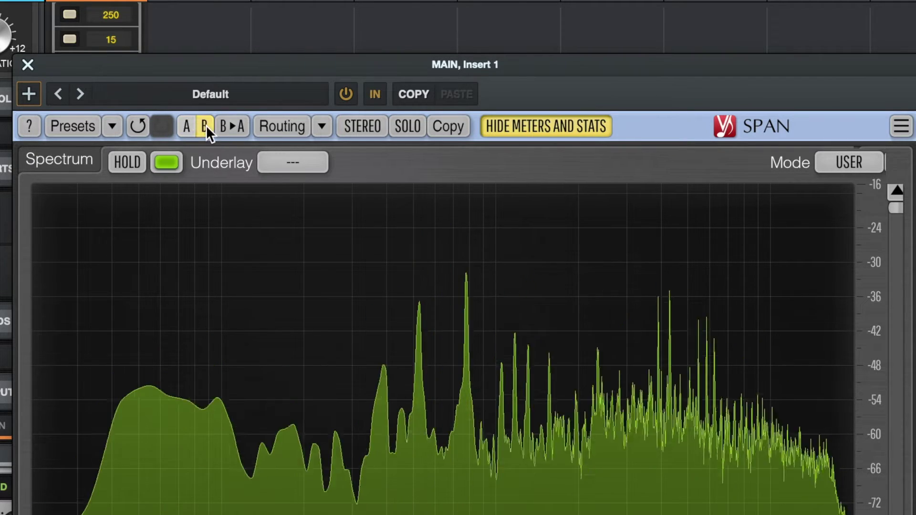
click(185, 125)
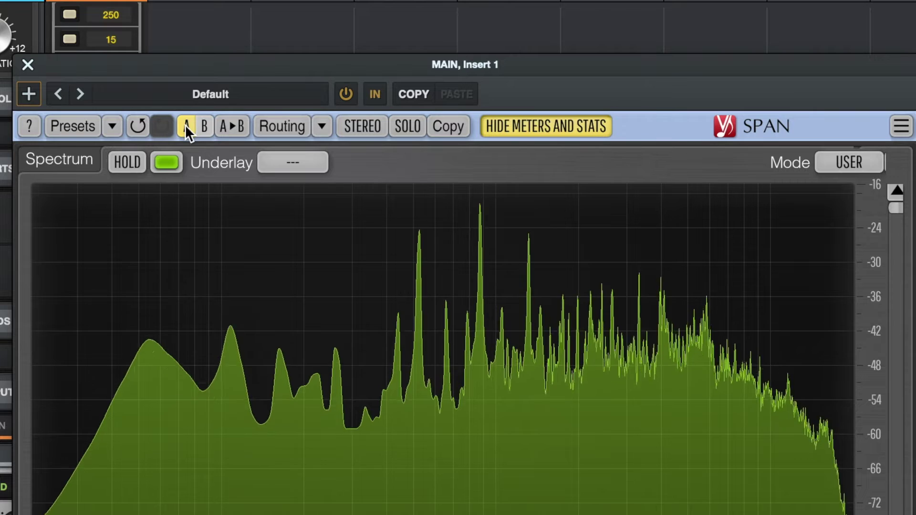
click(204, 128)
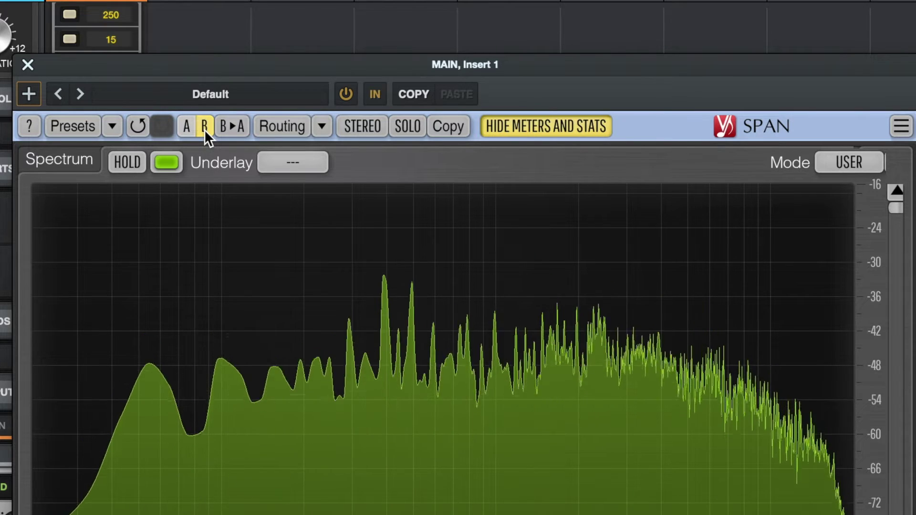
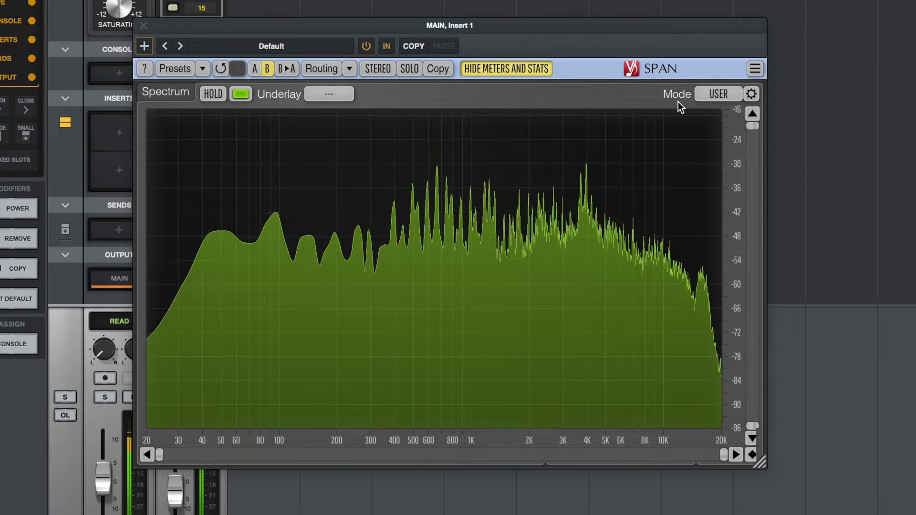
- Set slot B's spectrum mode to Master, compare it with Default, and return to Master
click(719, 93)
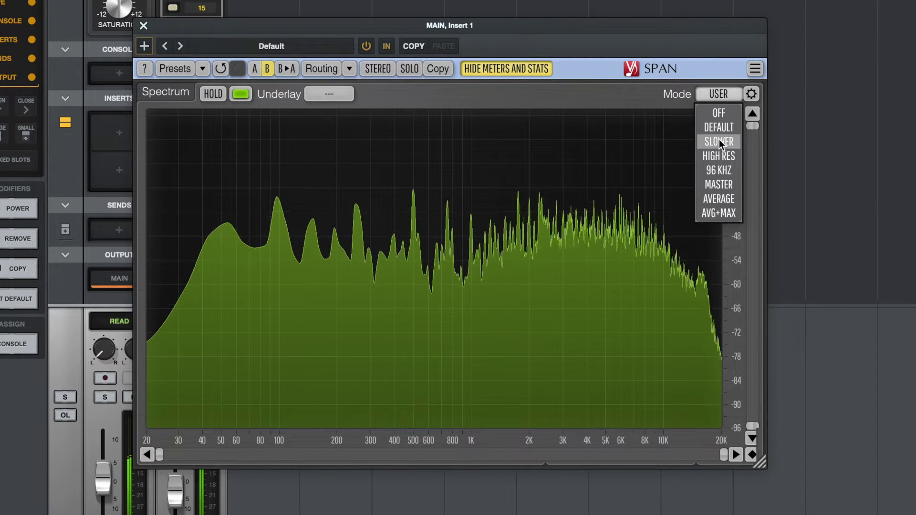
click(726, 184)
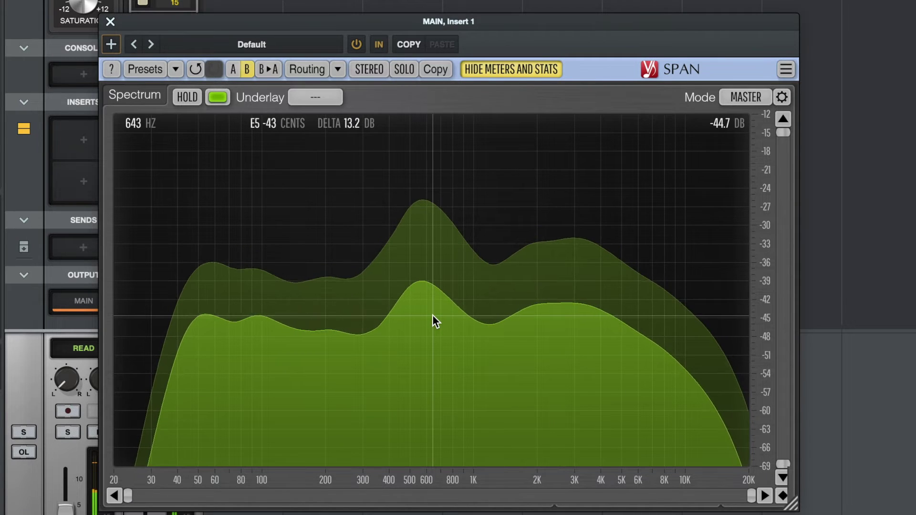
click(742, 97)
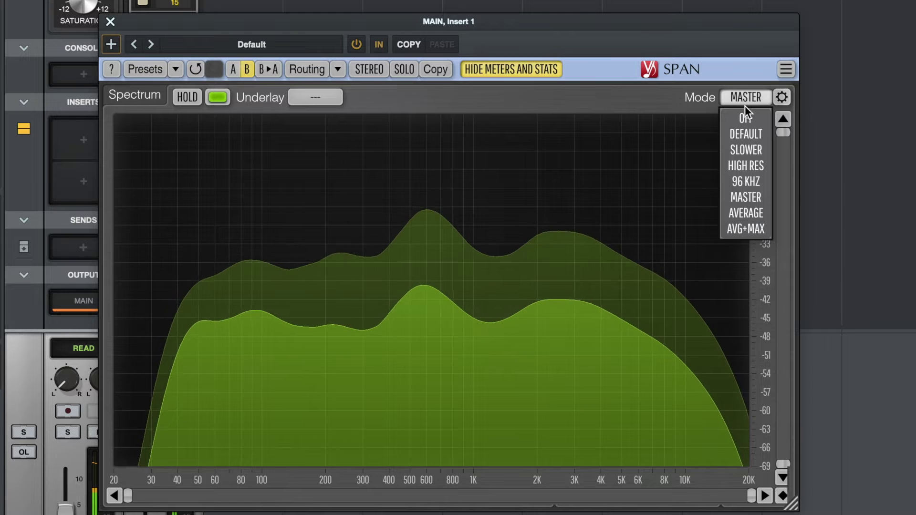
click(754, 135)
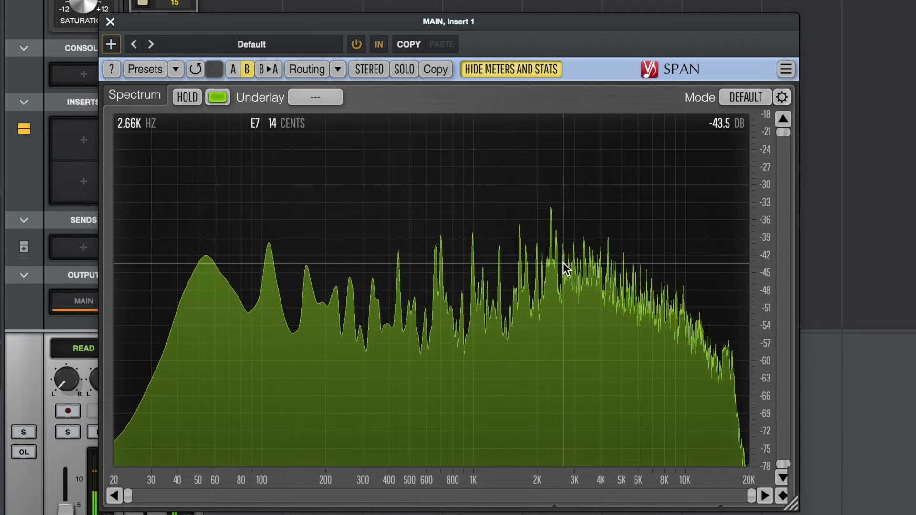
click(741, 99)
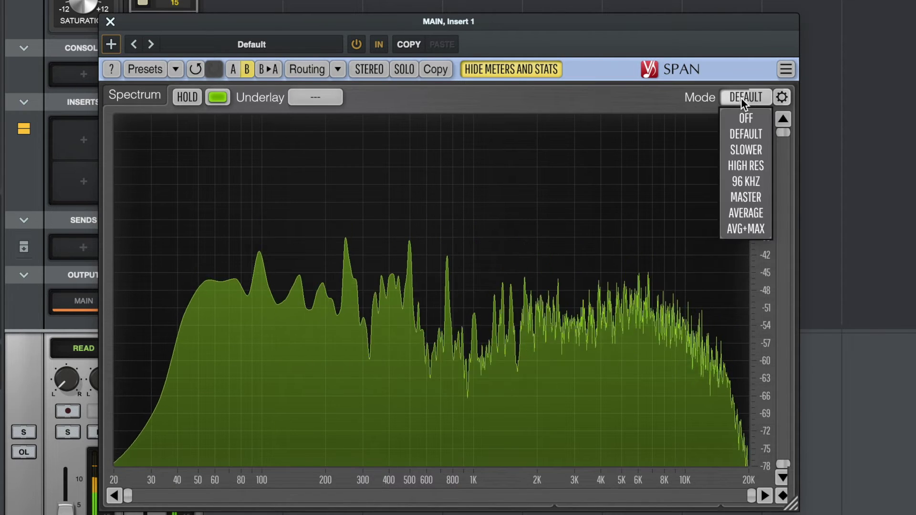
click(747, 196)
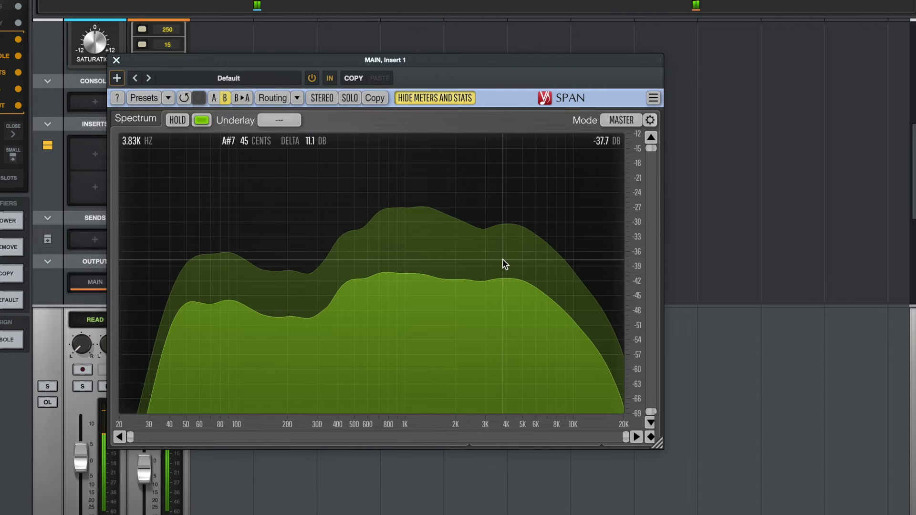
- Check the FFT type options in the Spectrum Mode Editor, turn off the 2nd spectrum and close the editor
click(651, 121)
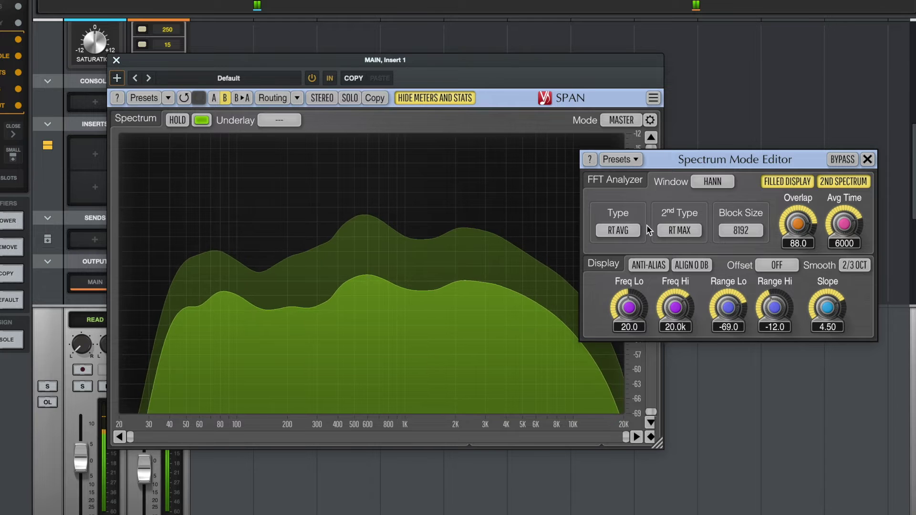
click(619, 230)
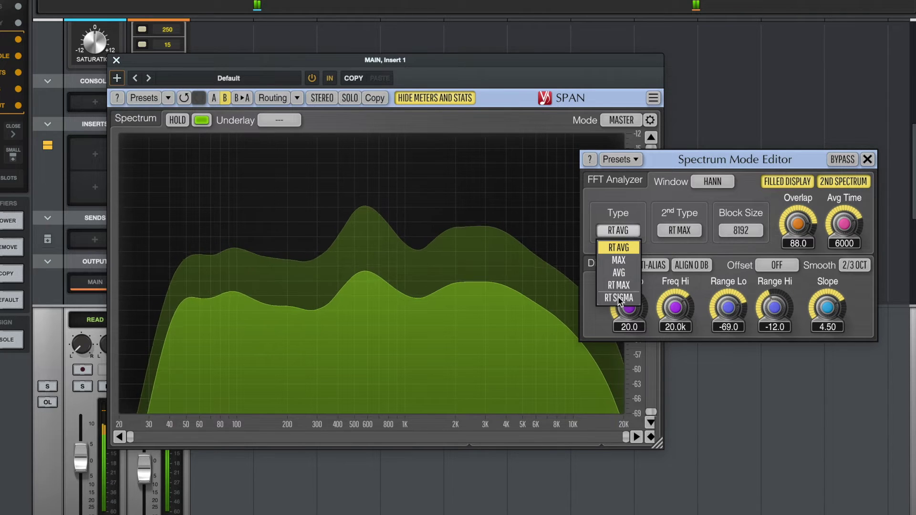
click(686, 231)
click(672, 210)
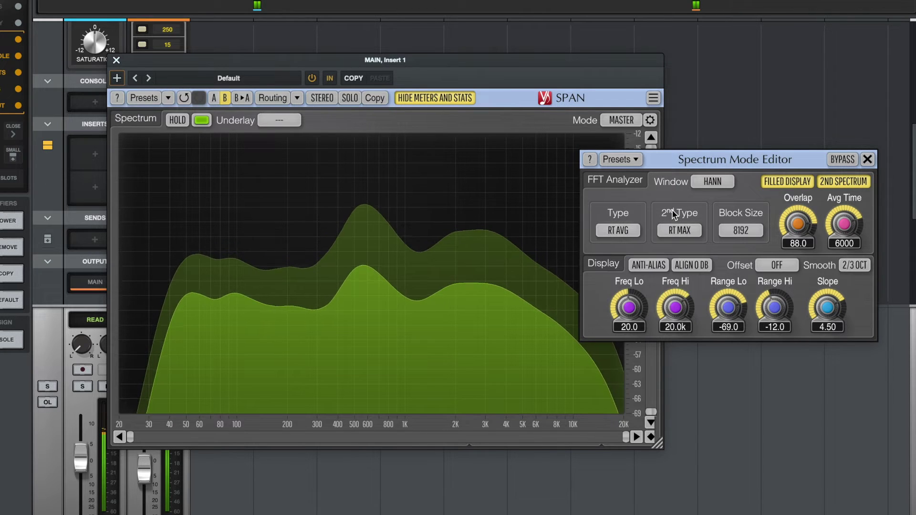
click(849, 179)
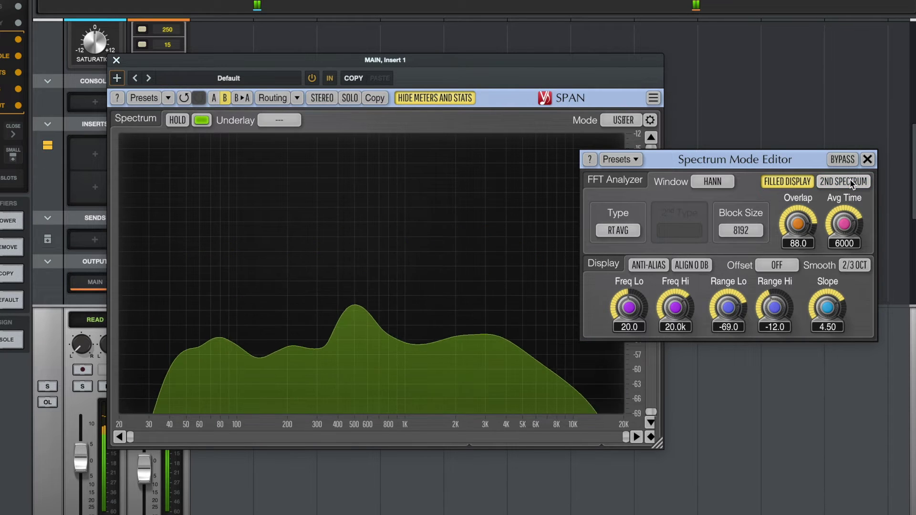
click(867, 159)
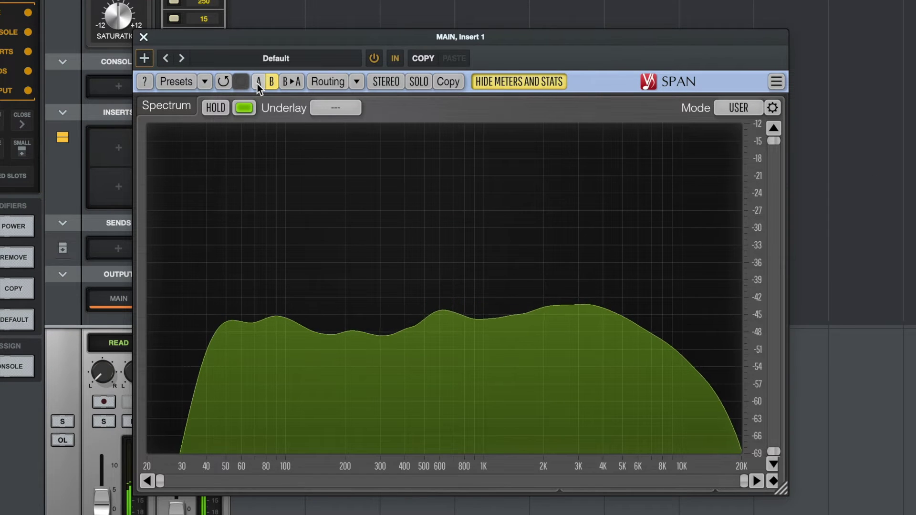
- Compare slot A's detailed spectrum with slot B's smoothed one, return to B and reopen the Spectrum Mode Editor
click(258, 83)
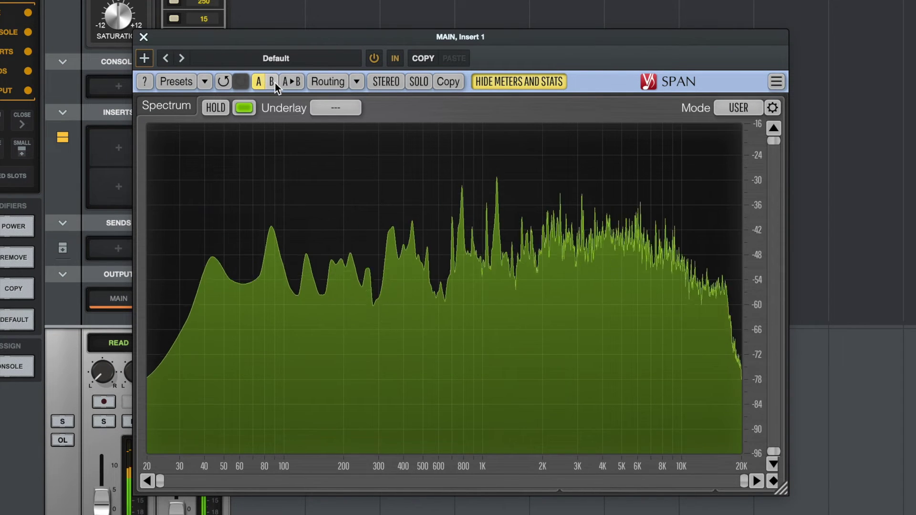
click(272, 82)
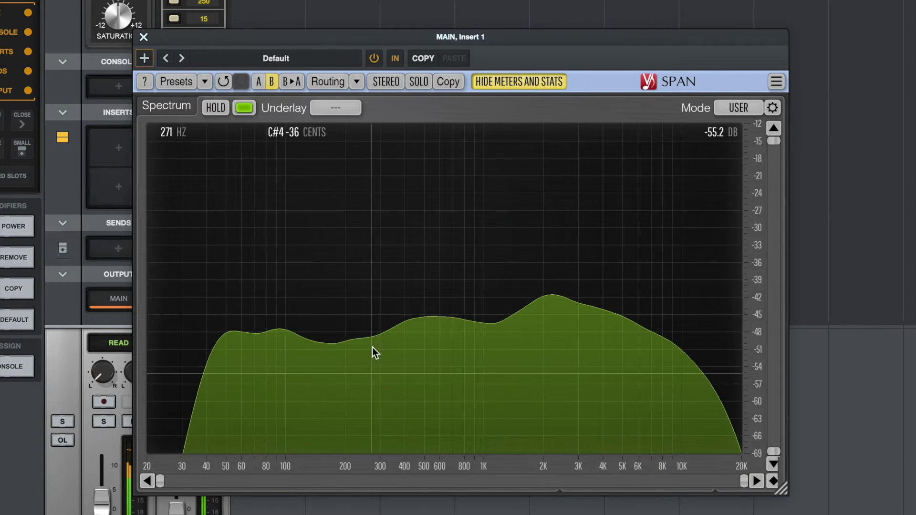
click(739, 110)
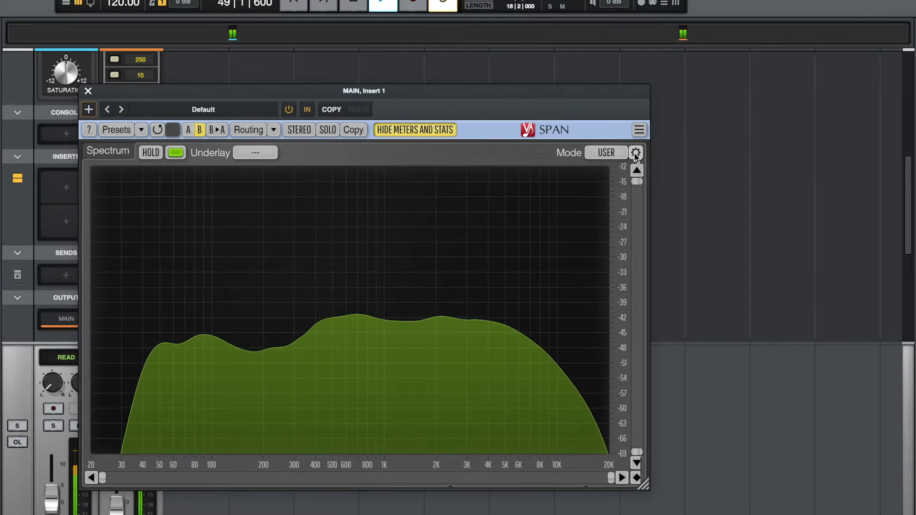
click(635, 153)
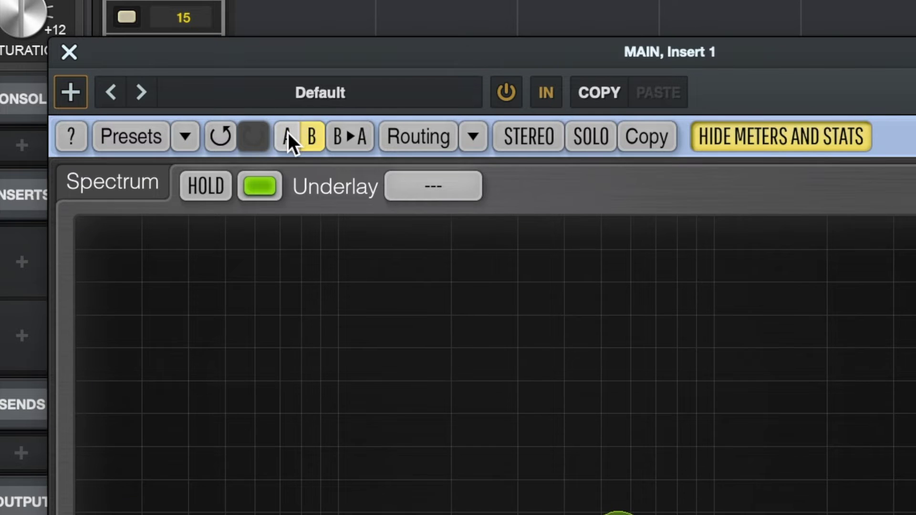
- Compare the detailed spectrum in slot A with the smoothed one in slot B, finishing on slot A
click(188, 129)
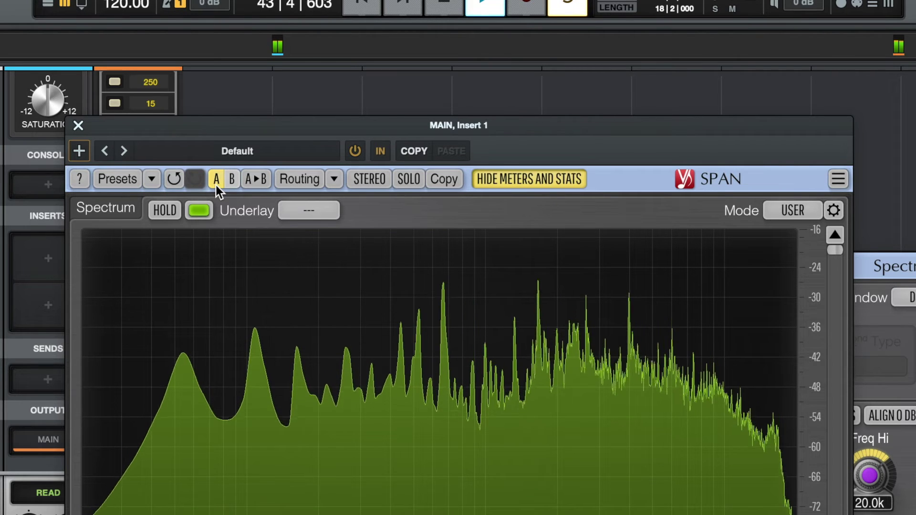
click(231, 183)
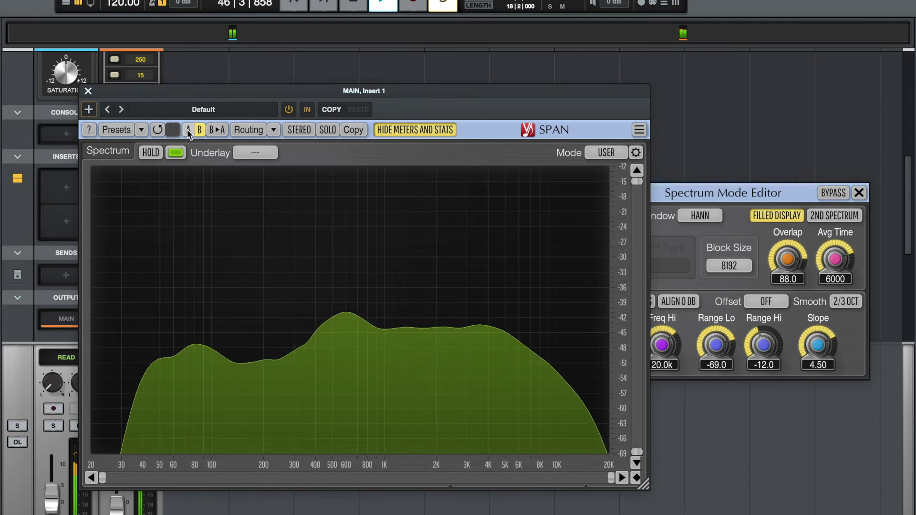
click(302, 133)
click(302, 132)
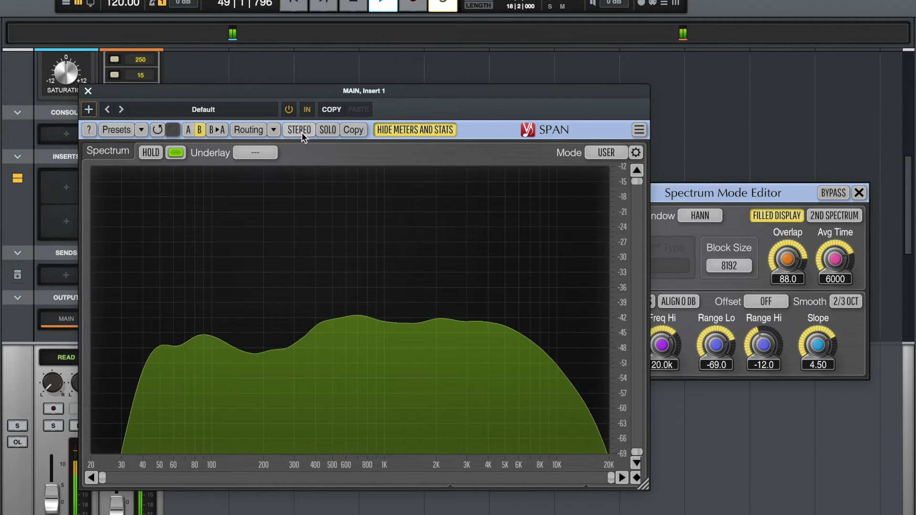
click(189, 132)
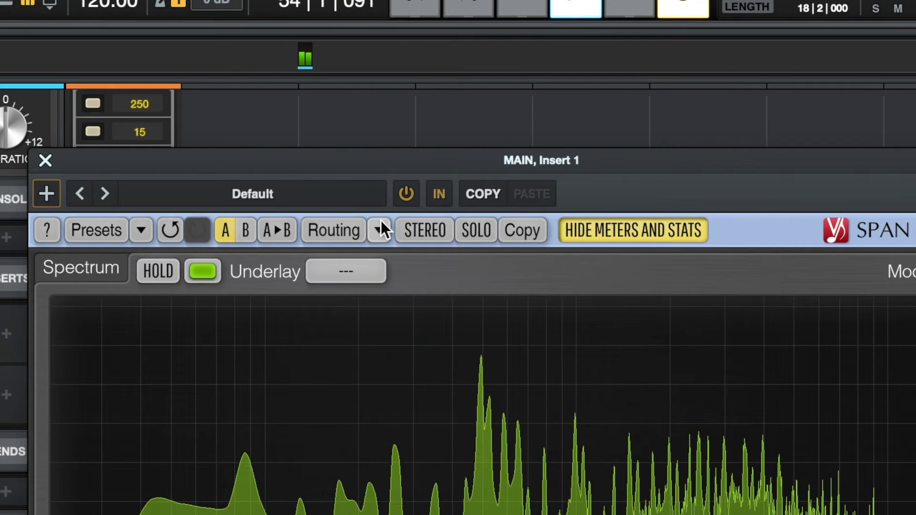
- Set slot A's routing to Mid-Side Stereo, check slot B's channel view, and compare slot A's Side and Mid spectrums
click(274, 130)
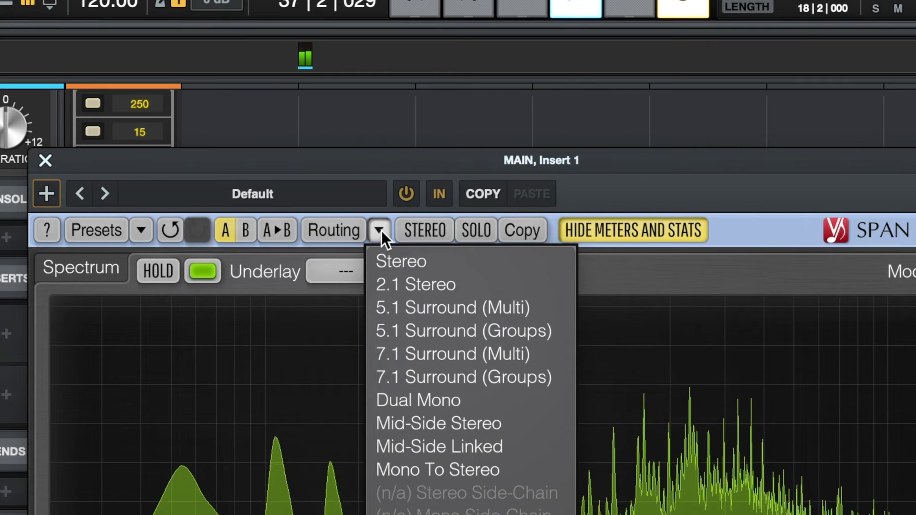
click(502, 422)
click(246, 230)
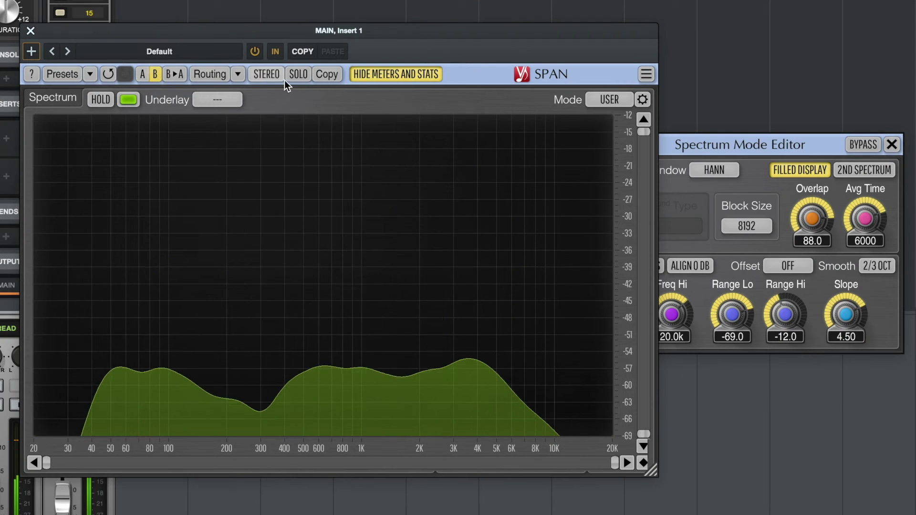
click(237, 74)
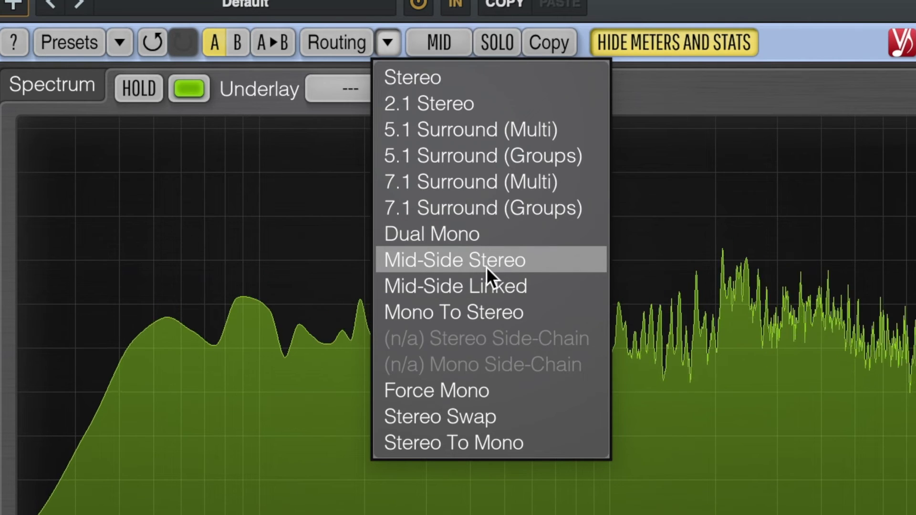
click(487, 268)
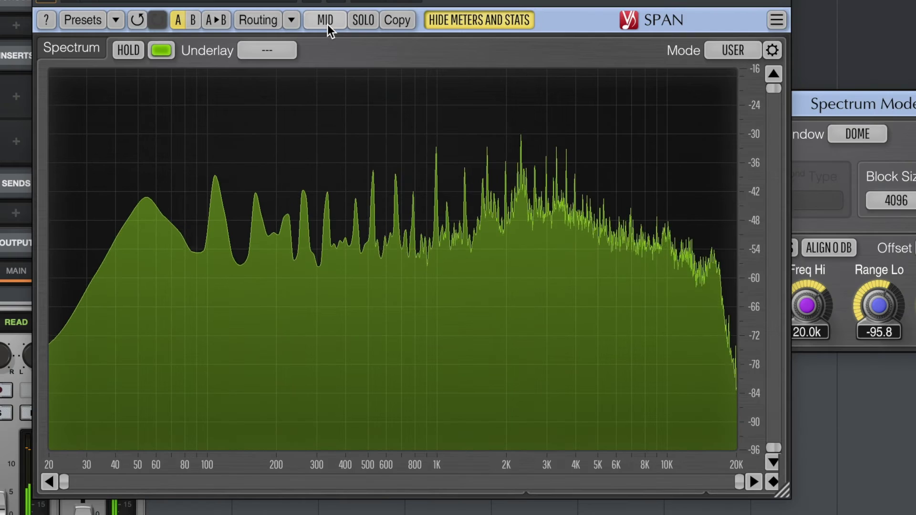
click(442, 45)
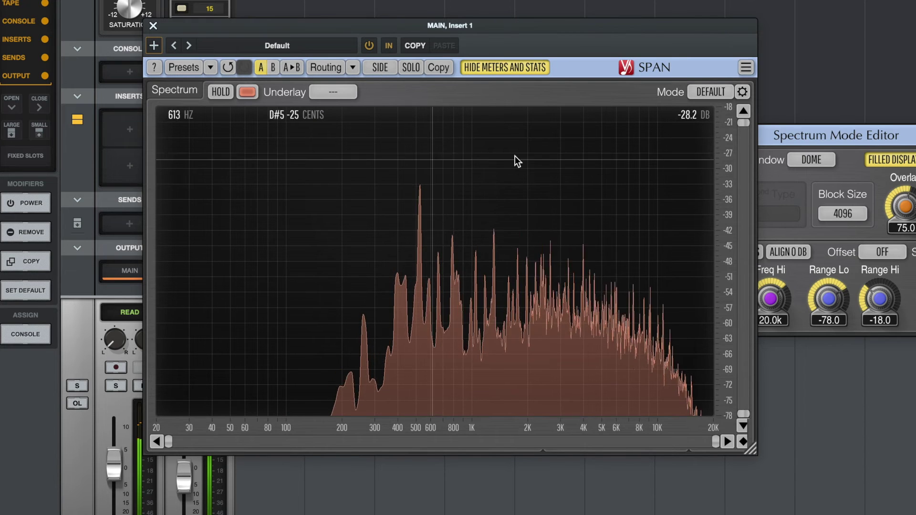
click(388, 64)
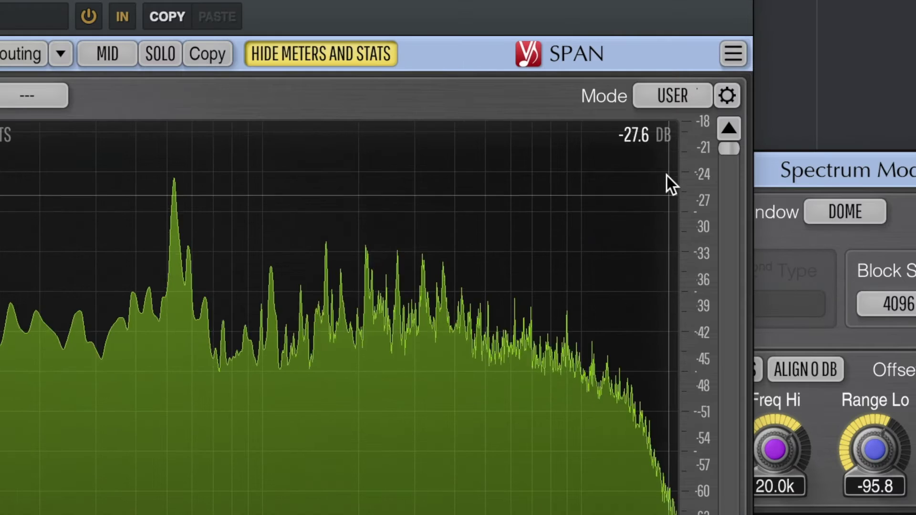
- Set the Mid channel's spectrum mode to Master and turn off its 2nd spectrum
click(668, 102)
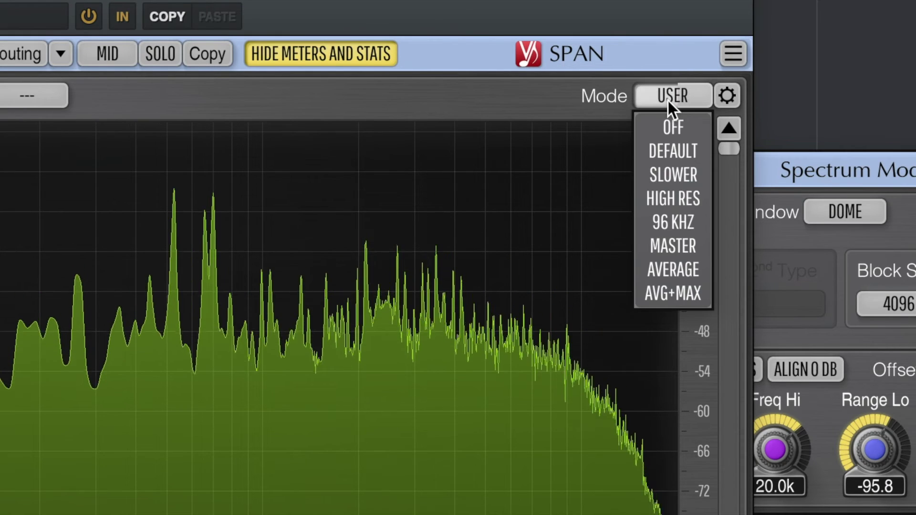
click(685, 244)
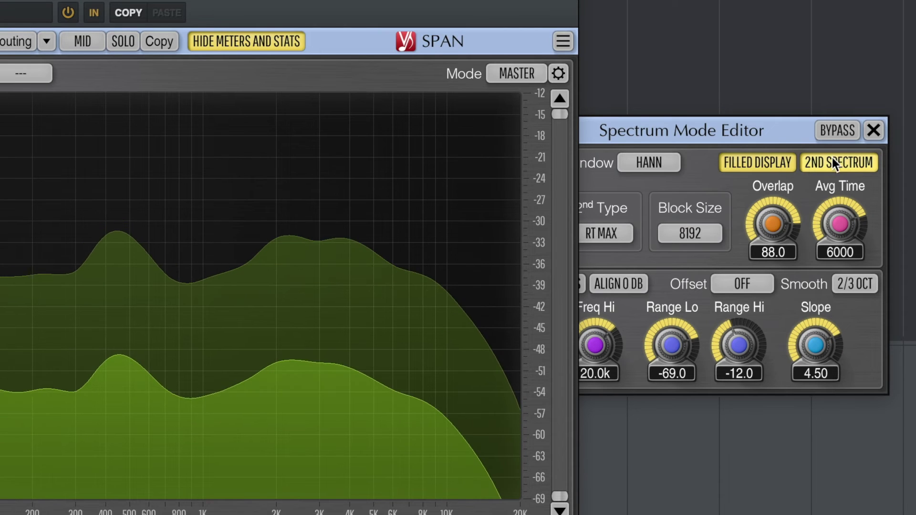
click(835, 162)
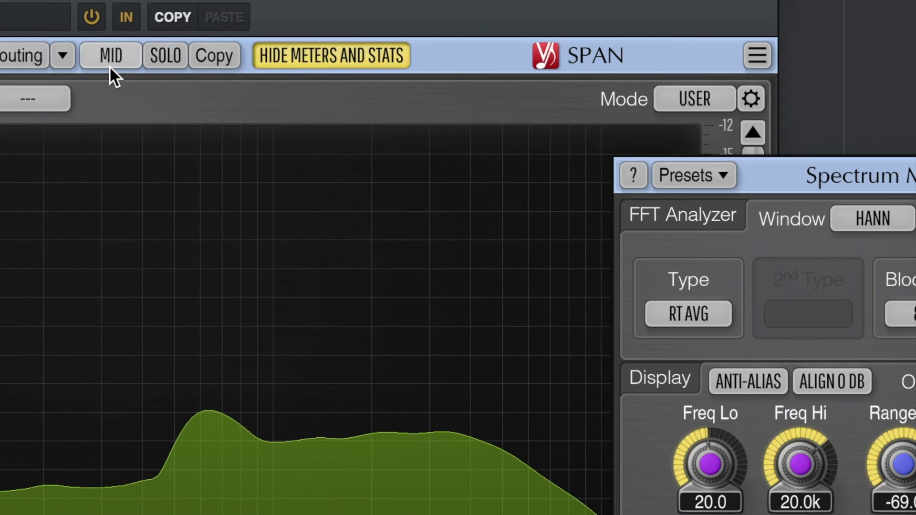
- Switch to the Side channel, set its spectrum mode to Master and turn off its 2nd spectrum
click(82, 50)
click(695, 99)
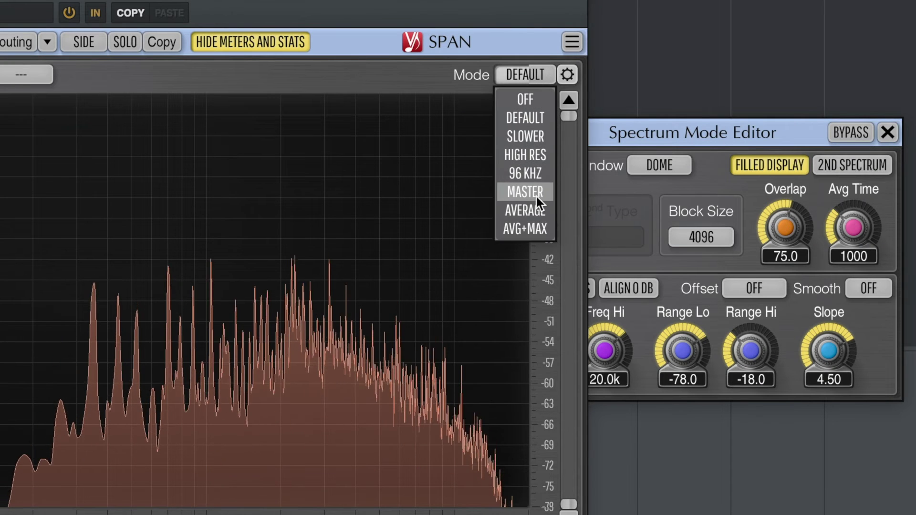
click(537, 197)
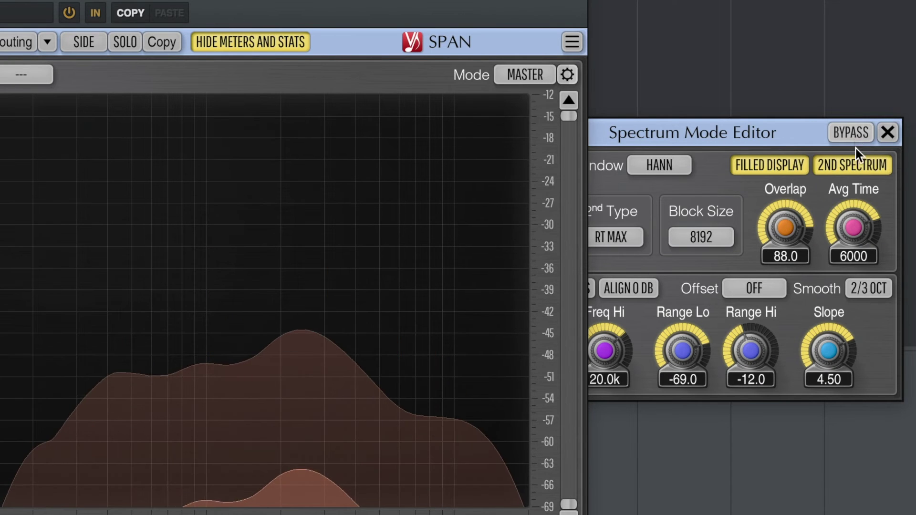
click(845, 162)
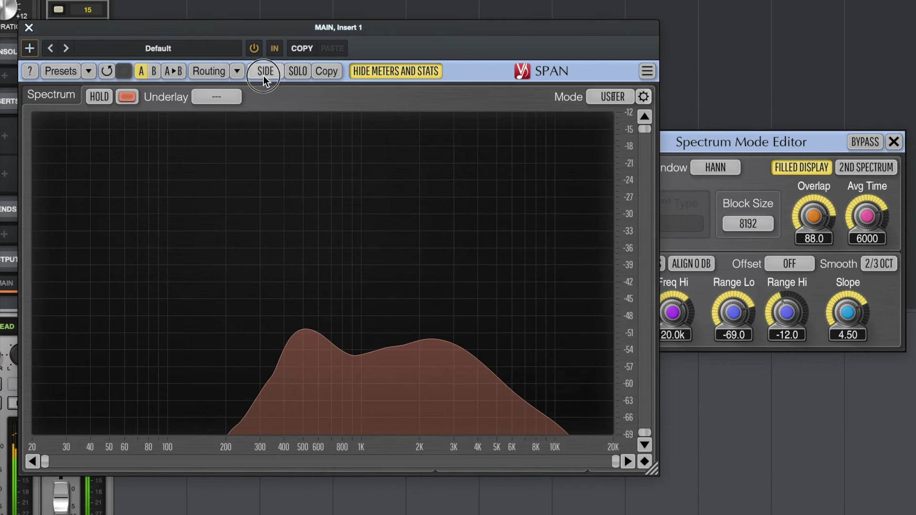
- Return to the Mid channel and underlay the Side spectrum beneath it
click(83, 42)
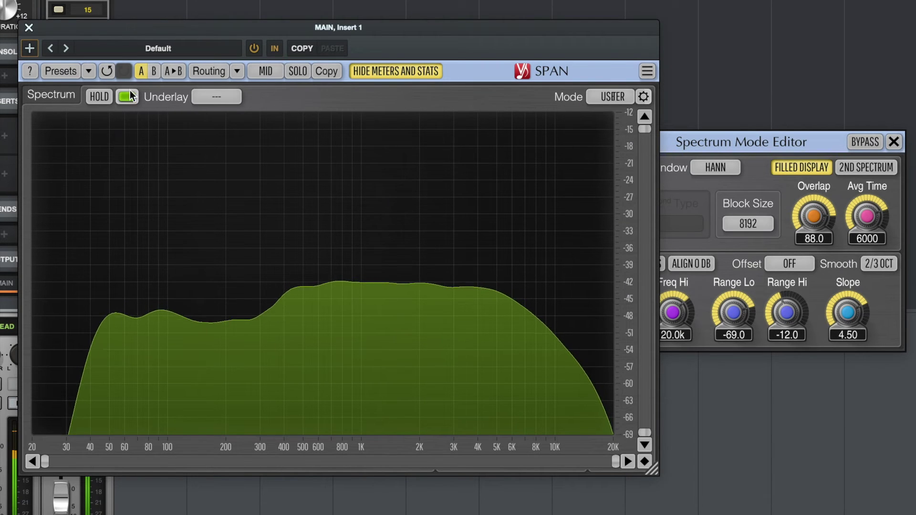
click(231, 96)
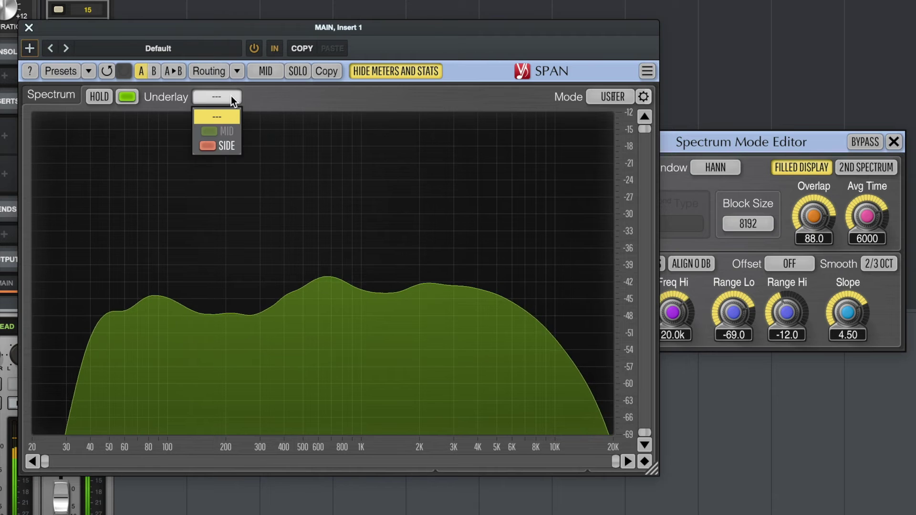
click(231, 145)
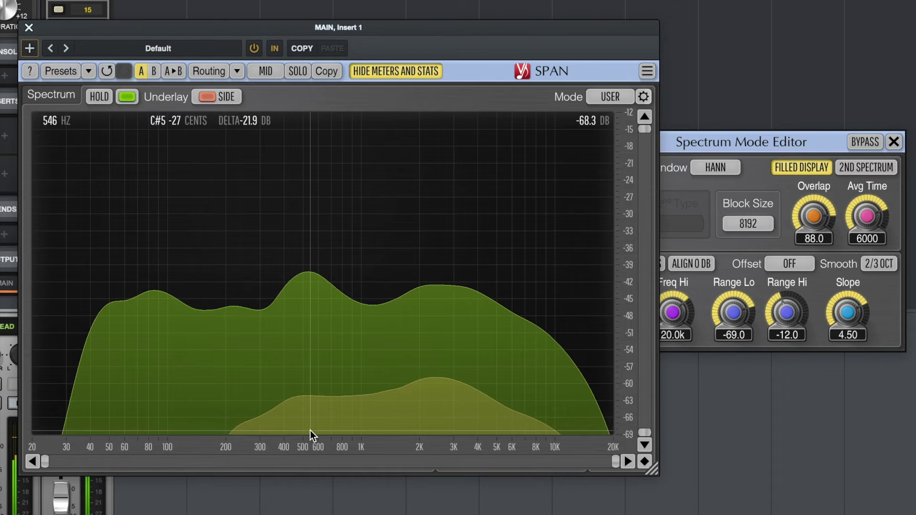
- Compare slot A's mid-side view with slot B's stereo view, finish on slot B and set its spectrum mode to Default
click(154, 71)
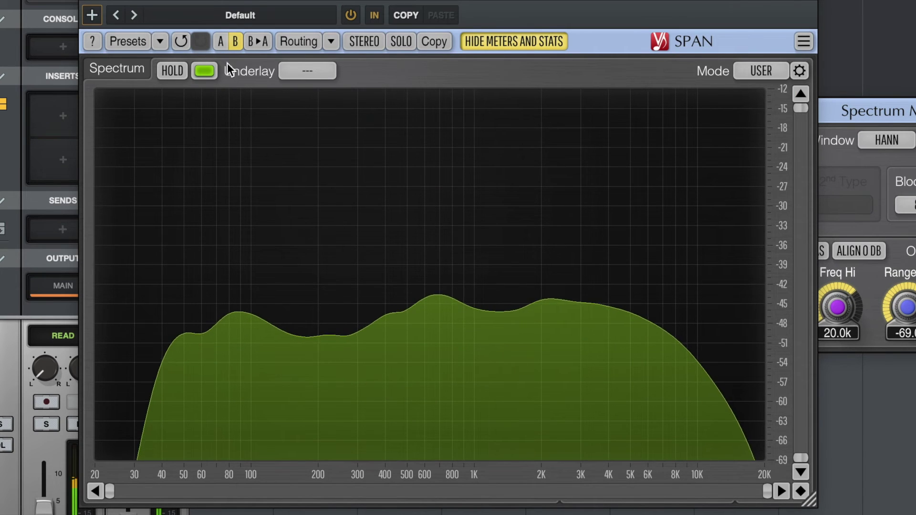
click(221, 42)
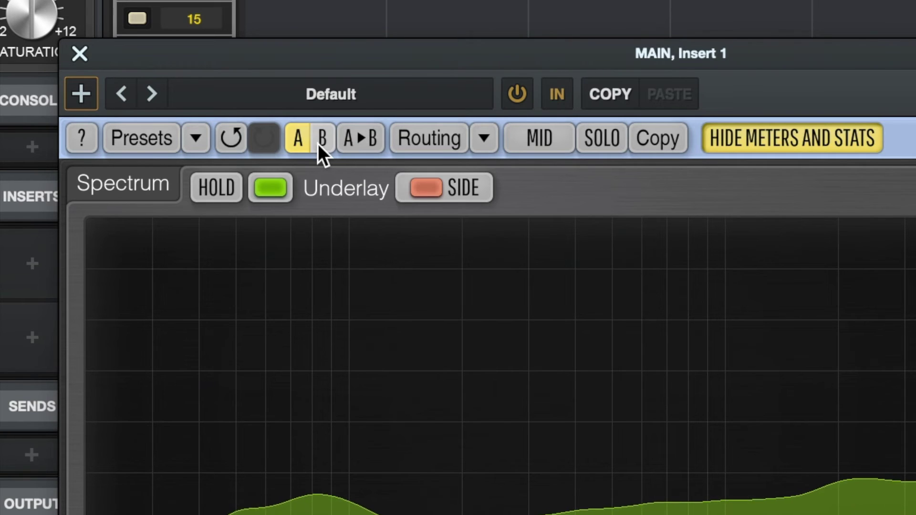
click(319, 144)
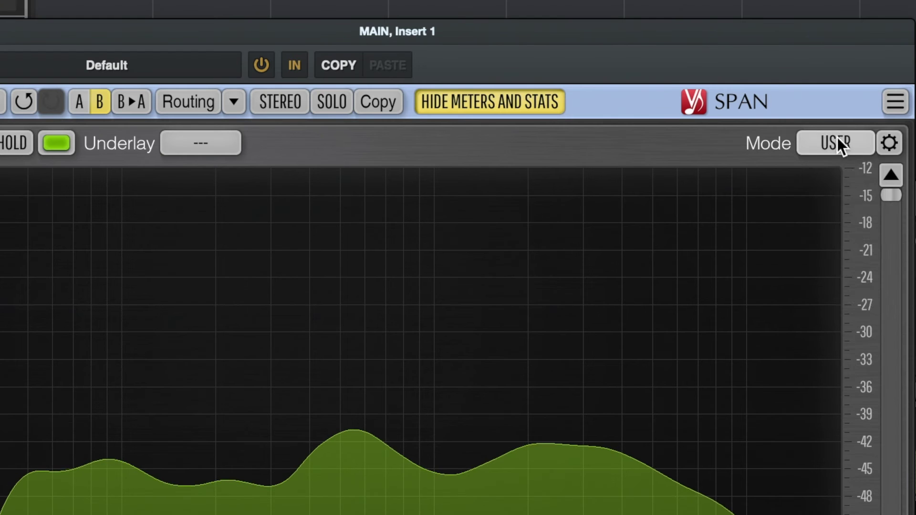
click(722, 93)
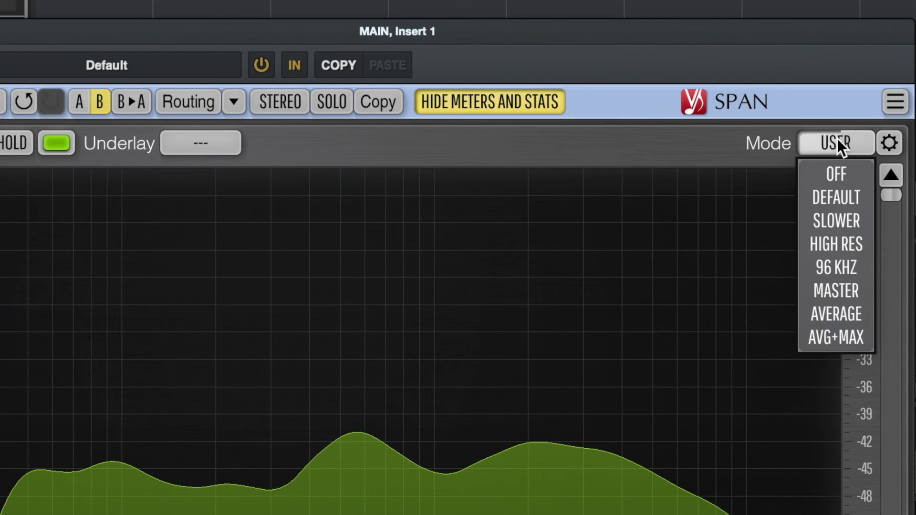
click(840, 191)
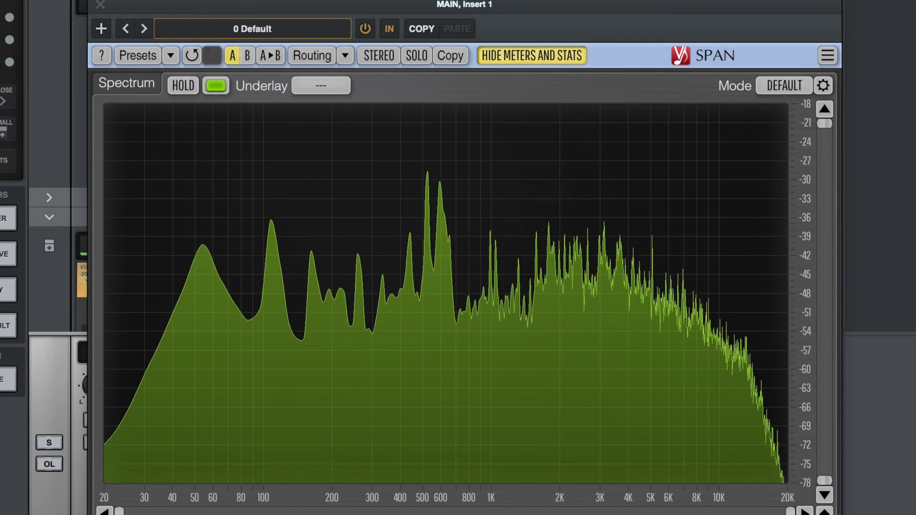